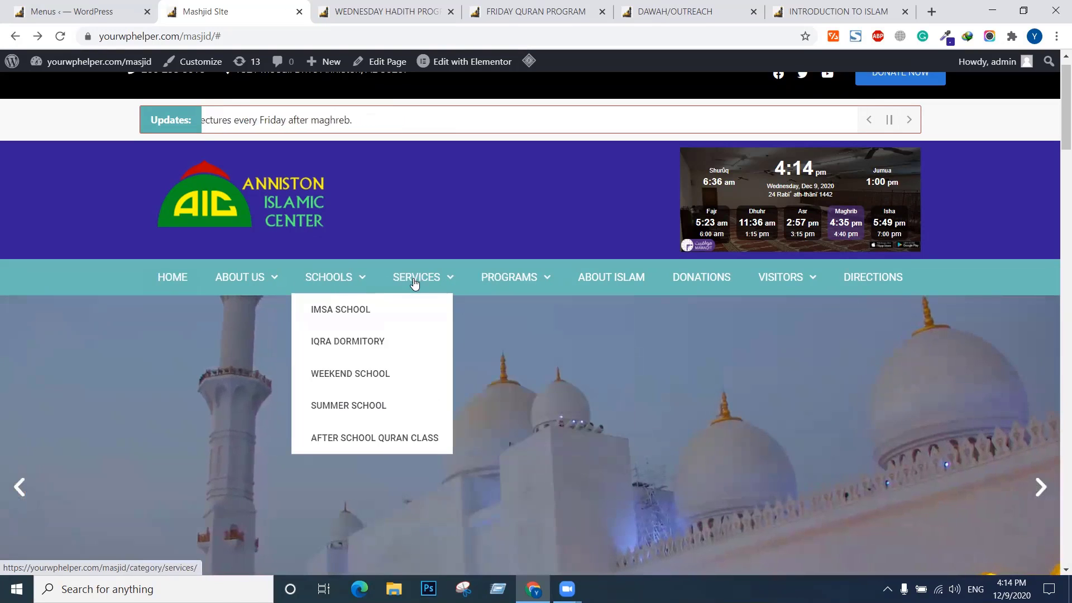
Check which page the site's SERVICES menu item opens, and compare it with the Wednesday Hadith Program page
click(421, 280)
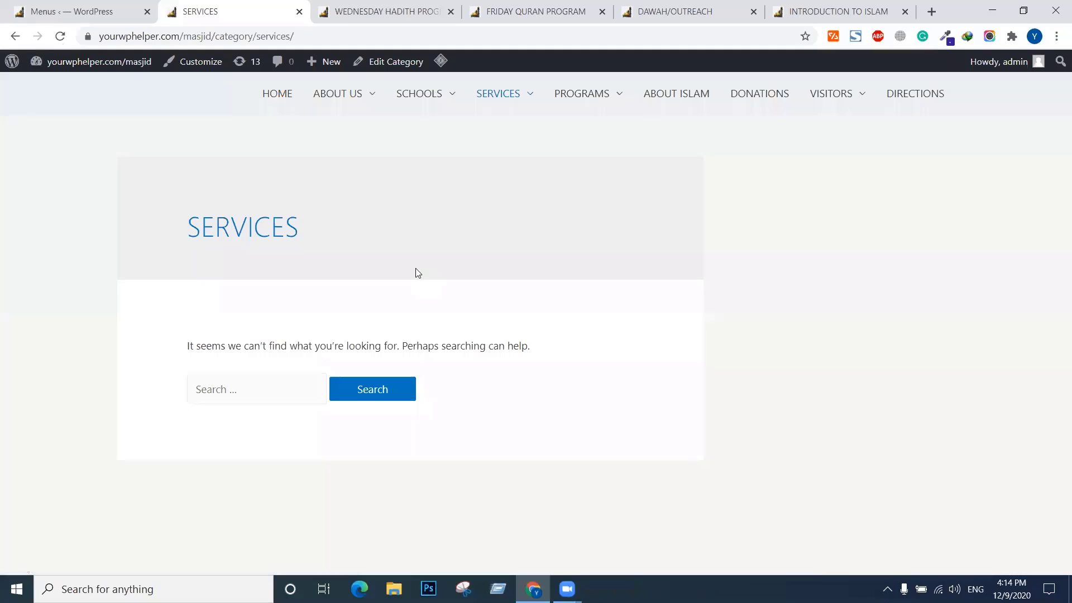
click(367, 14)
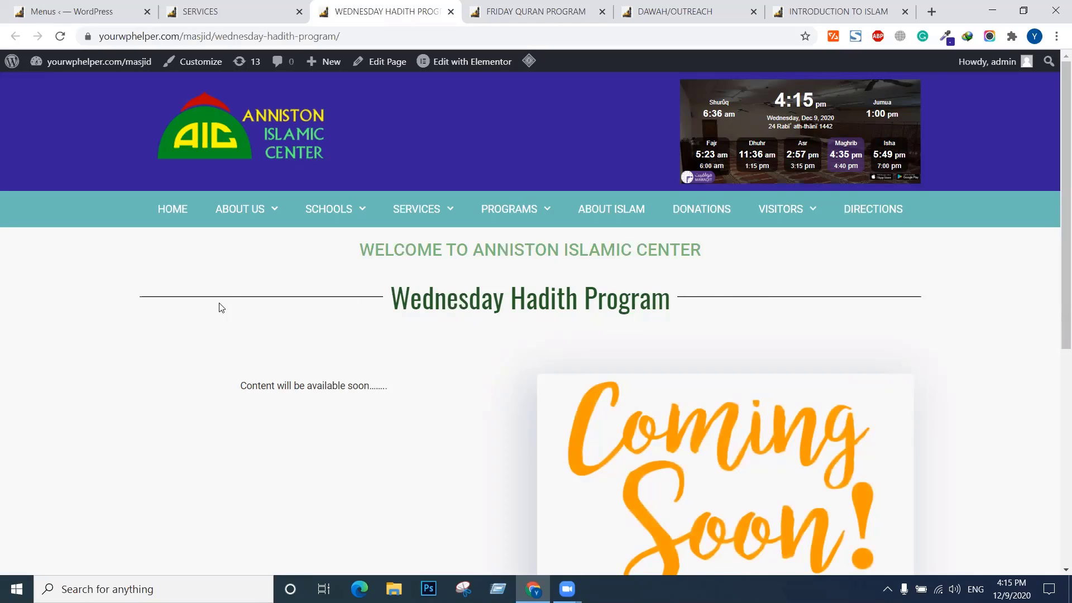
click(208, 9)
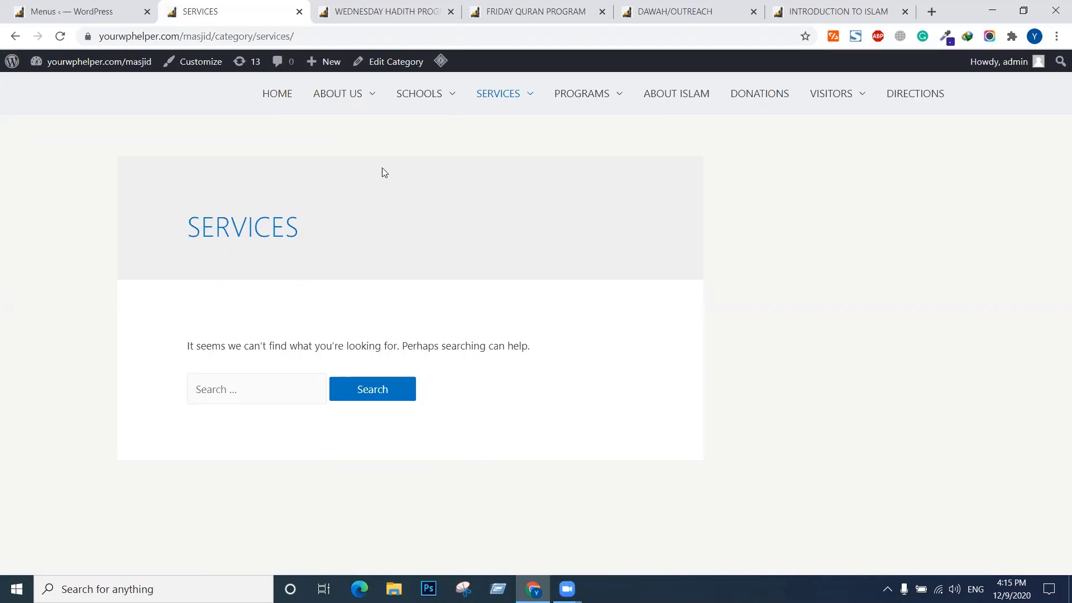
On the WordPress Menus page, enter # as a custom link's URL and copy the navigation label of the existing SERVICES category item
click(72, 11)
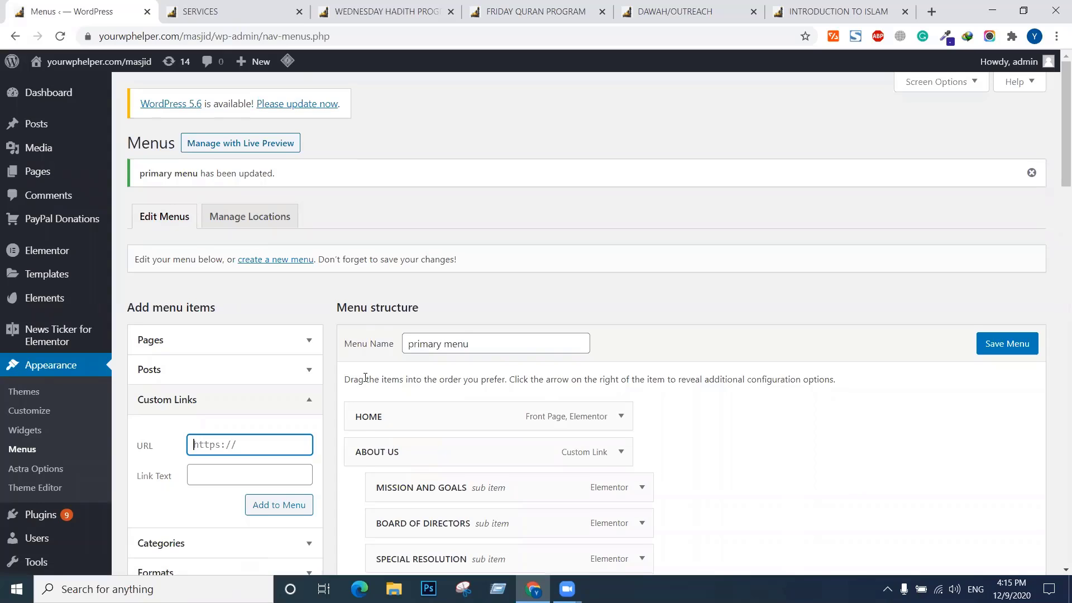
scroll(360, 376, down, 1)
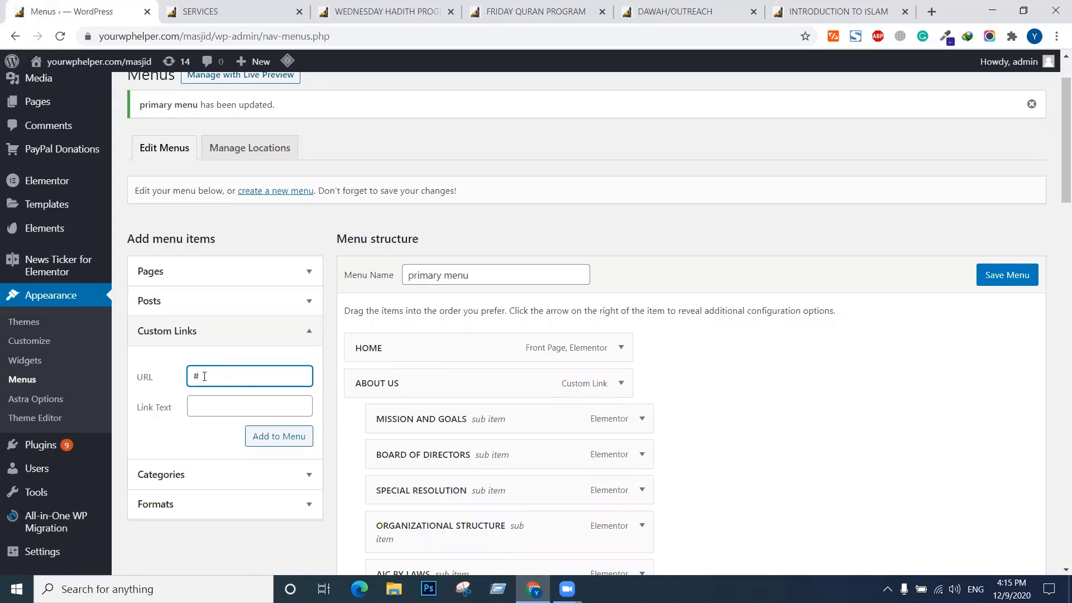
click(212, 411)
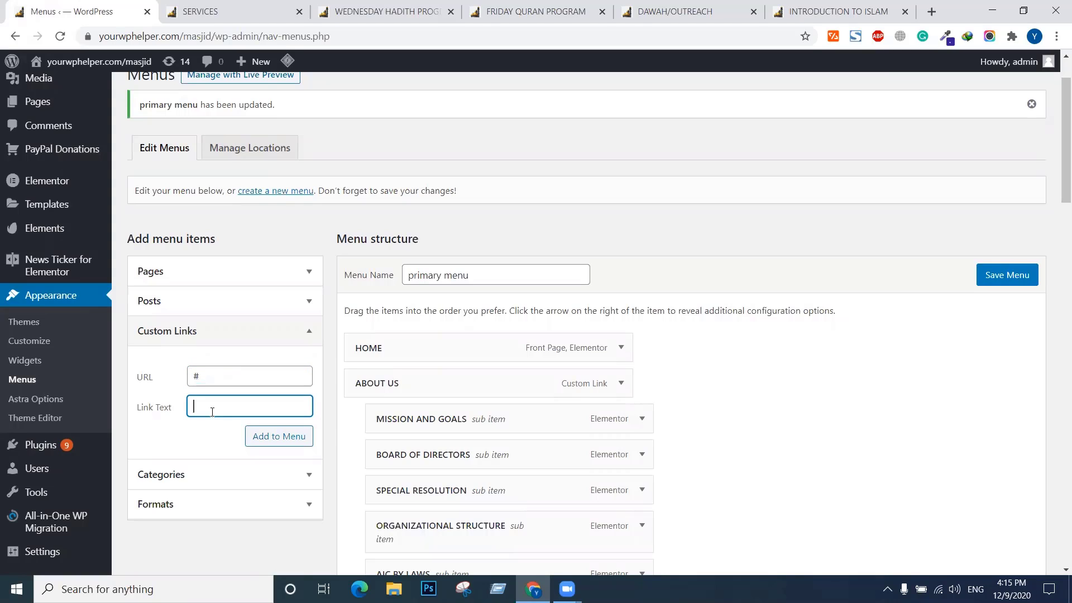
click(258, 11)
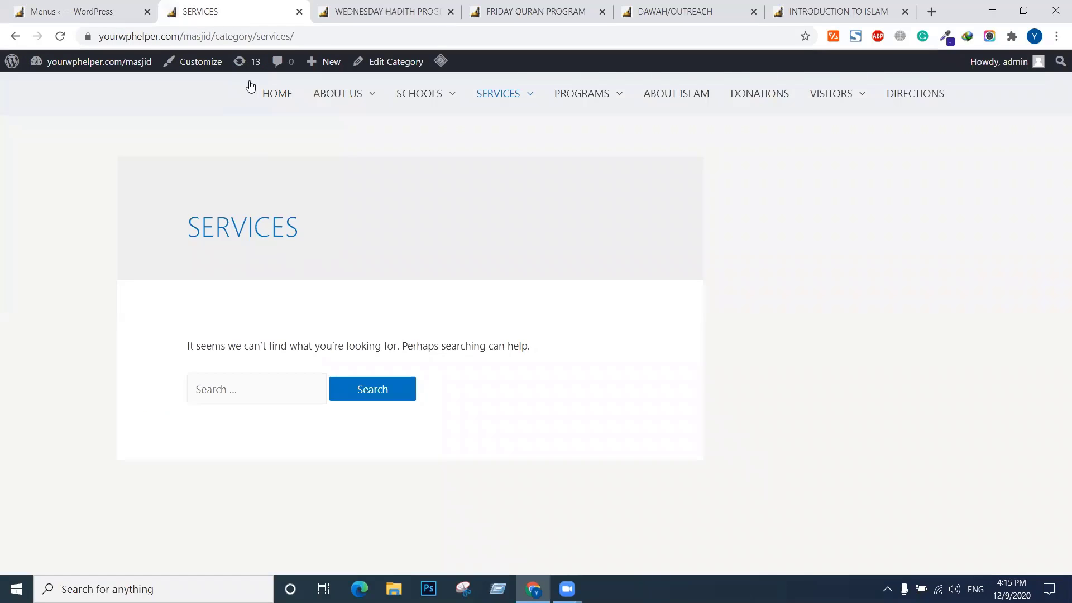
click(125, 13)
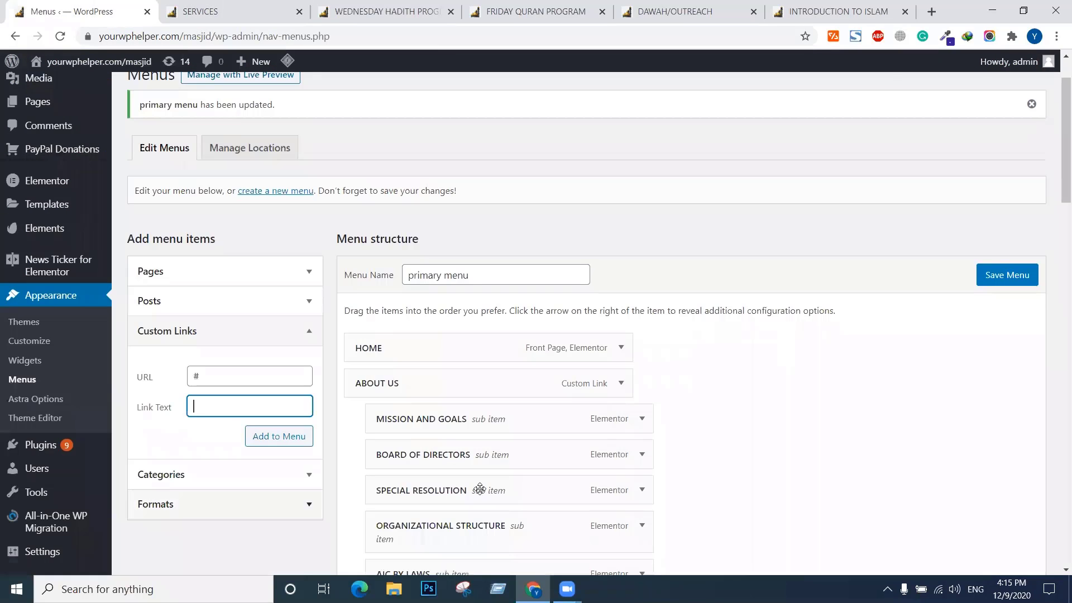
scroll(461, 403, down, 9)
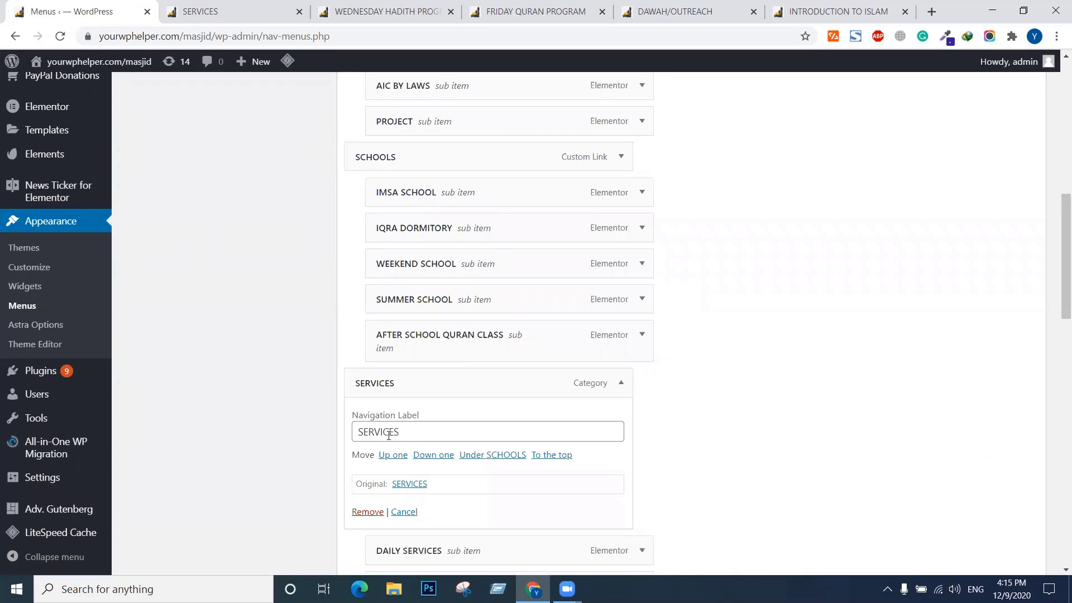
double_click(389, 435)
key(ctrl+c)
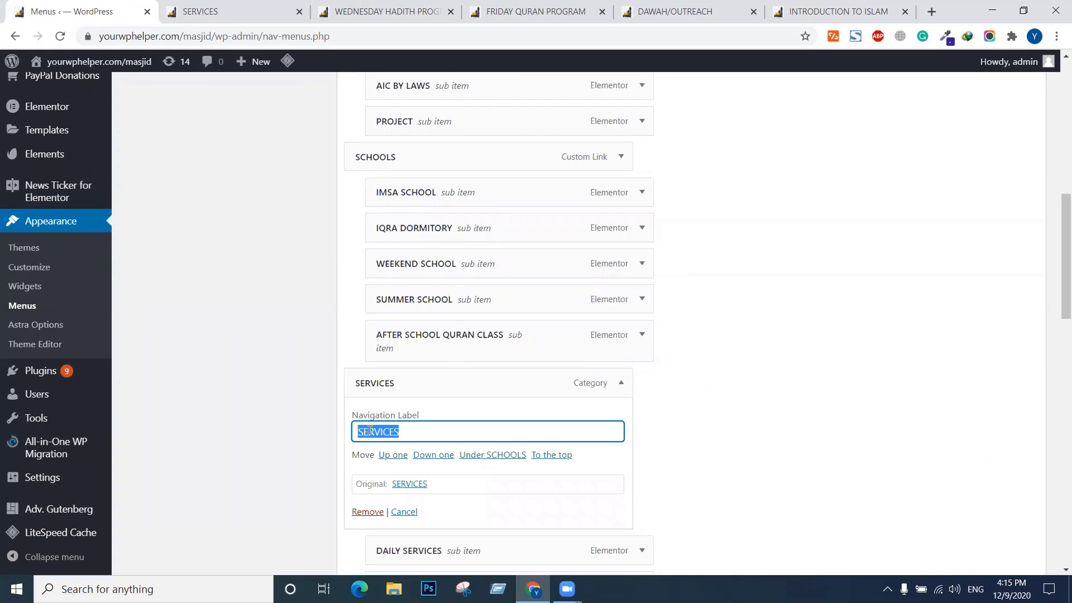
Paste SERVICES as the custom link's text and add the link to the primary menu
scroll(398, 268, up, 9)
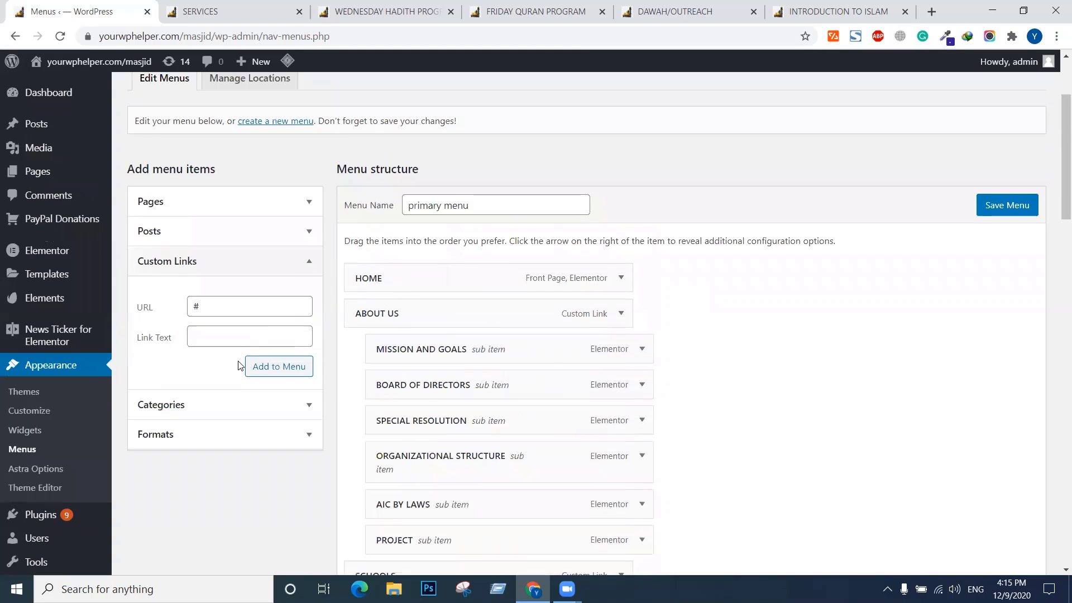
click(223, 336)
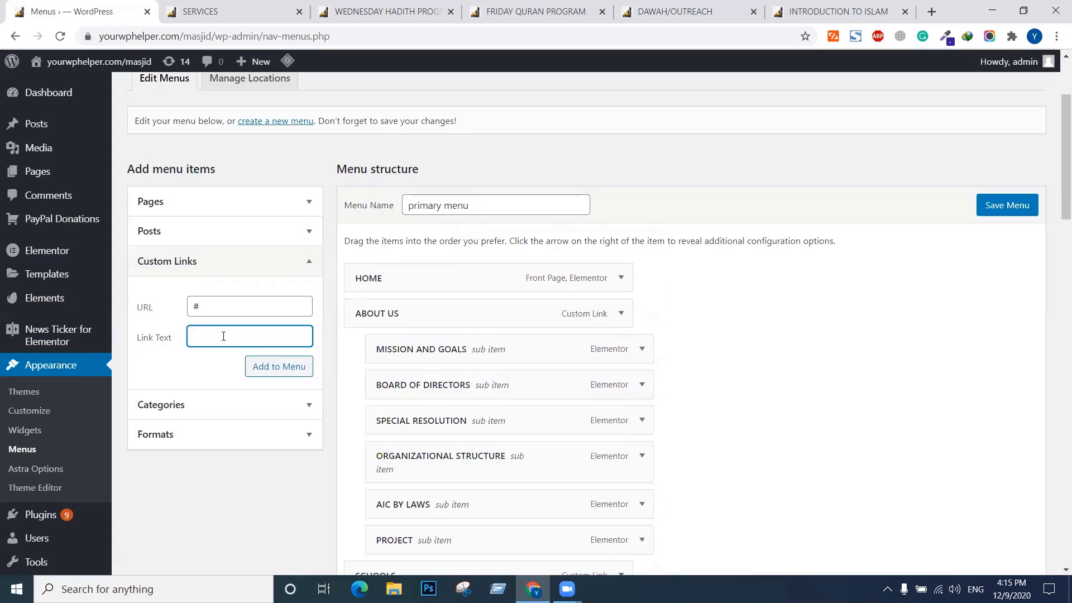
right_click(222, 333)
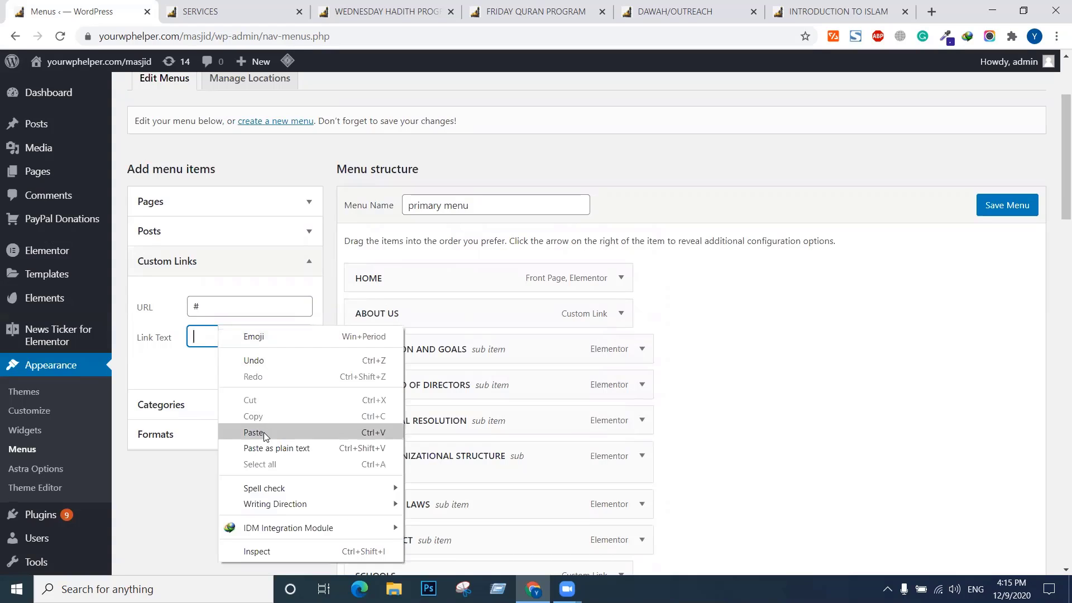
click(263, 432)
click(291, 368)
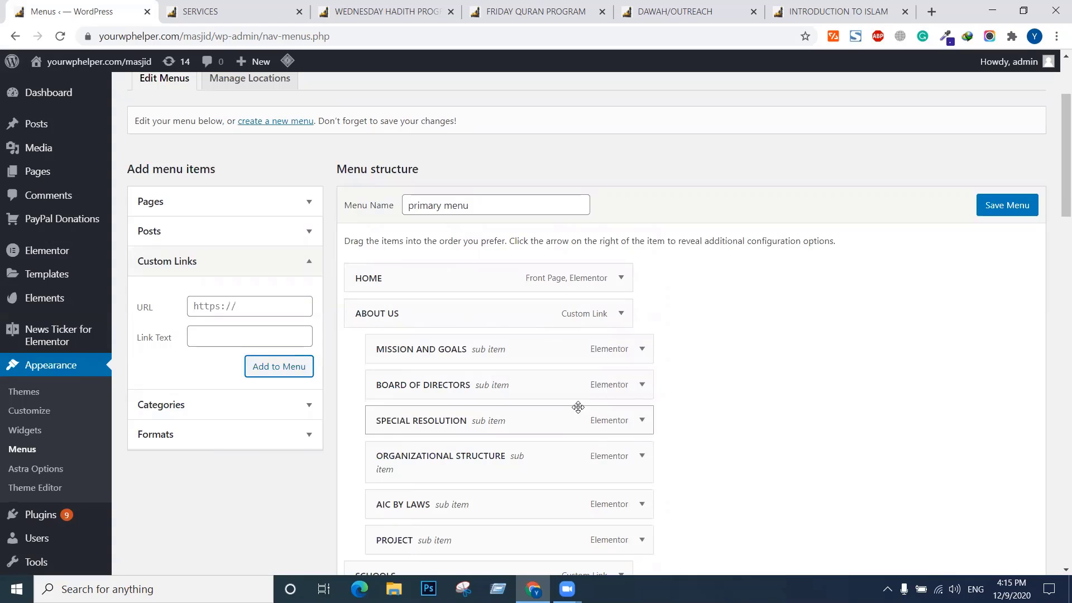
Move the new SERVICES custom link directly above the SERVICES category item and collapse the category item's settings
scroll(536, 419, down, 10)
scroll(484, 432, down, 15)
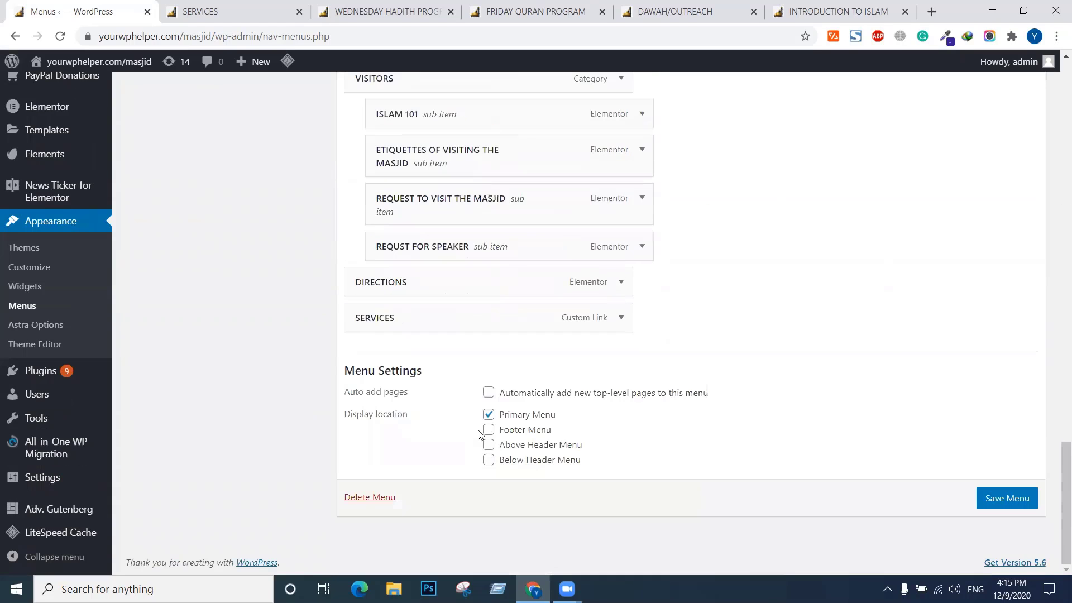
scroll(477, 435, up, 2)
drag(437, 464, 437, 175)
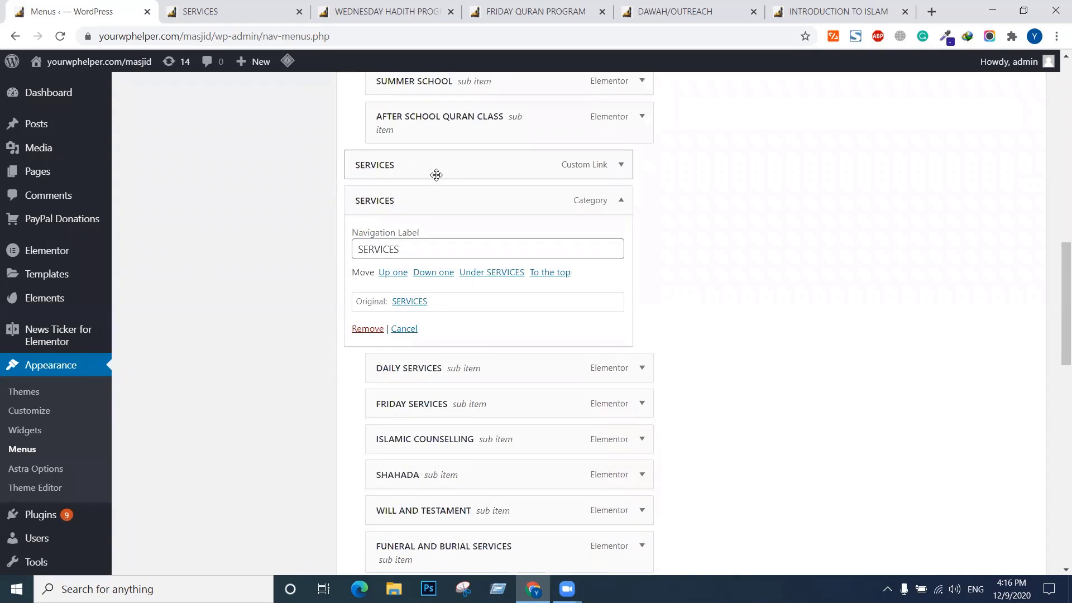
click(621, 200)
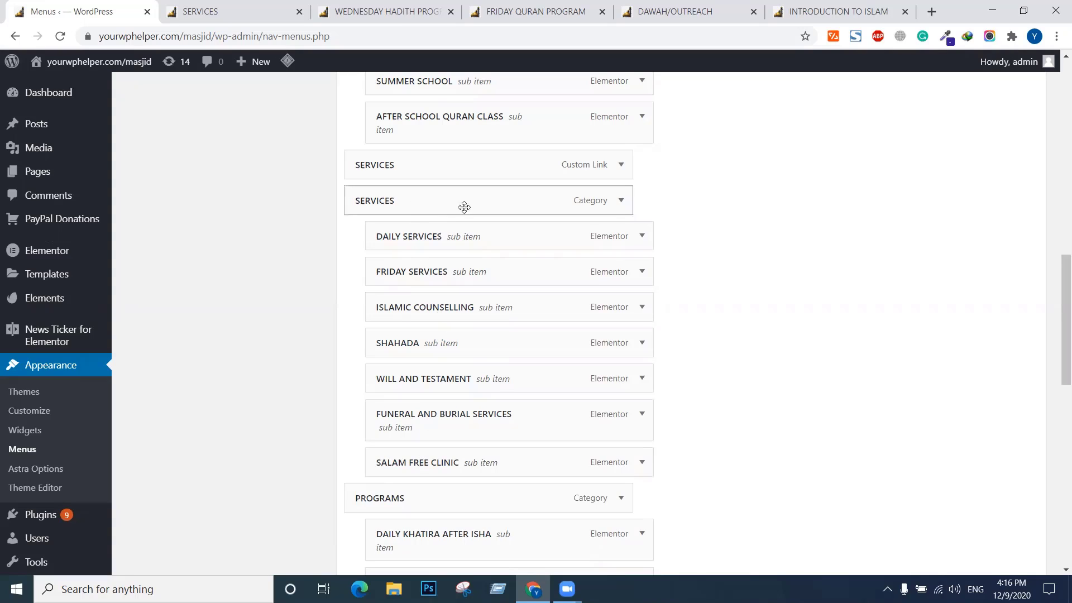
click(621, 202)
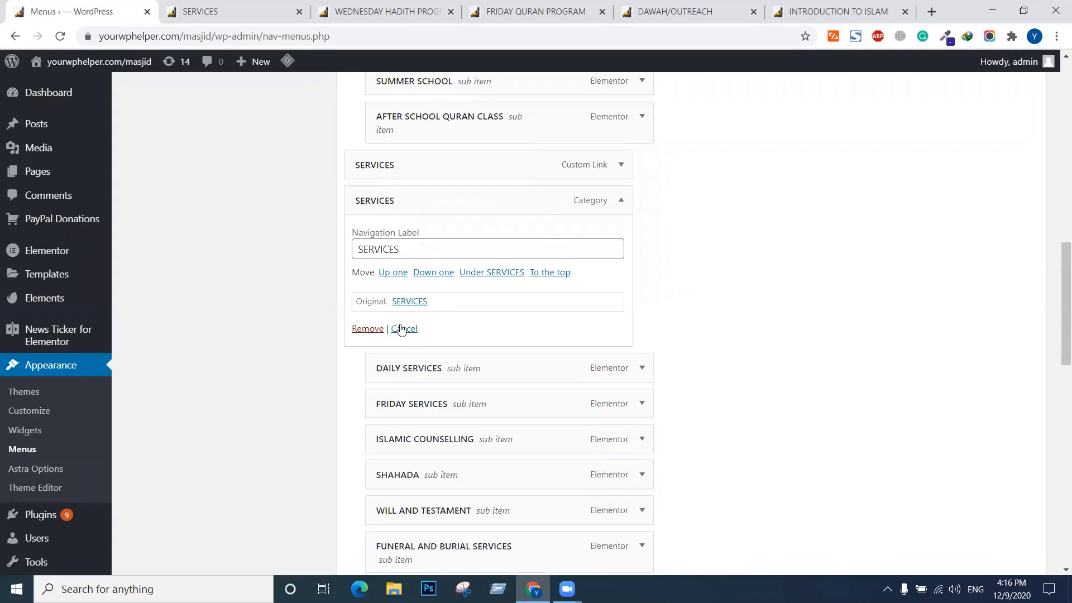
click(621, 202)
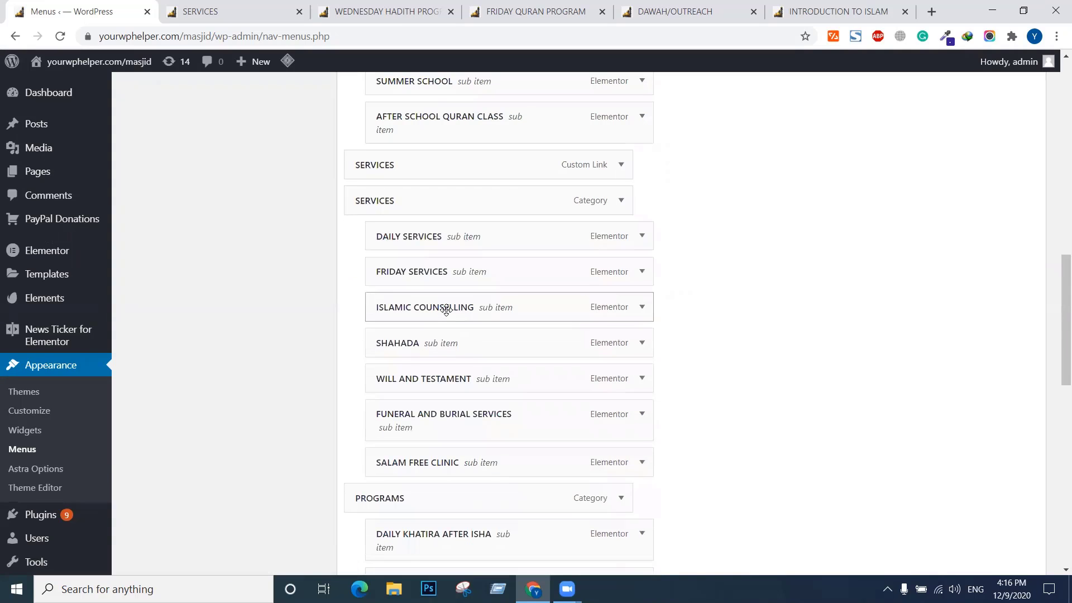
Move all sub-items of the SERVICES category, from SALAM FREE CLINIC up to DAILY SERVICES, out to the top menu level
scroll(479, 343, down, 1)
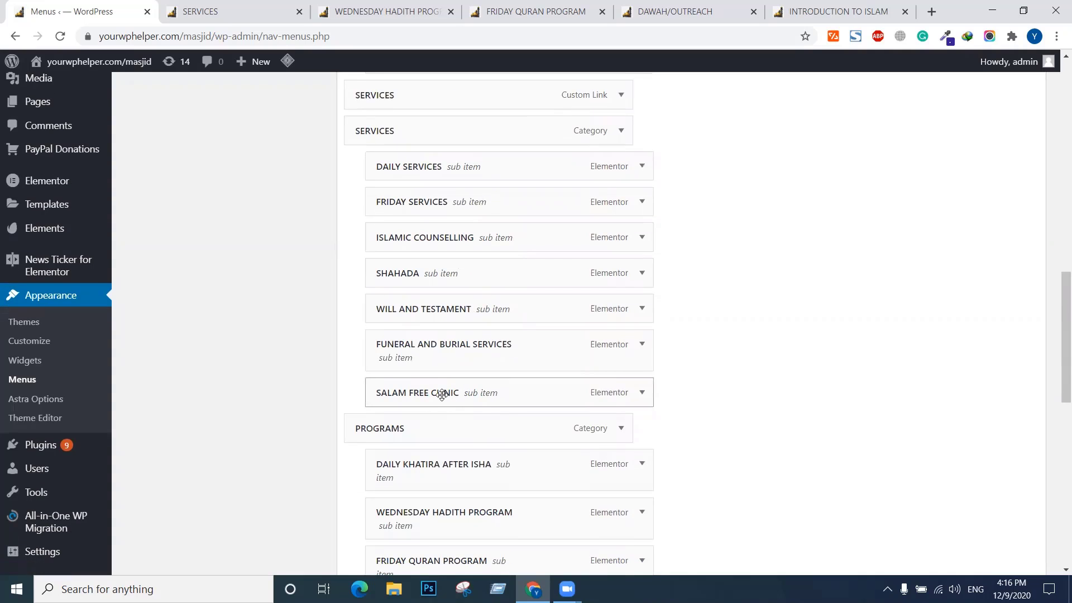
drag(441, 395, 421, 393)
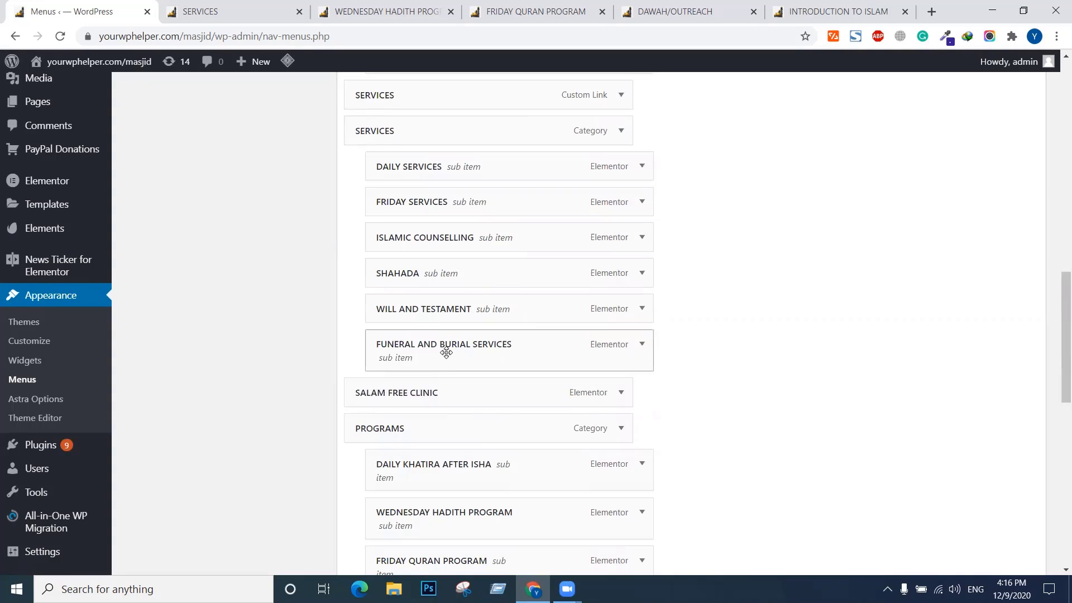
drag(445, 352, 412, 353)
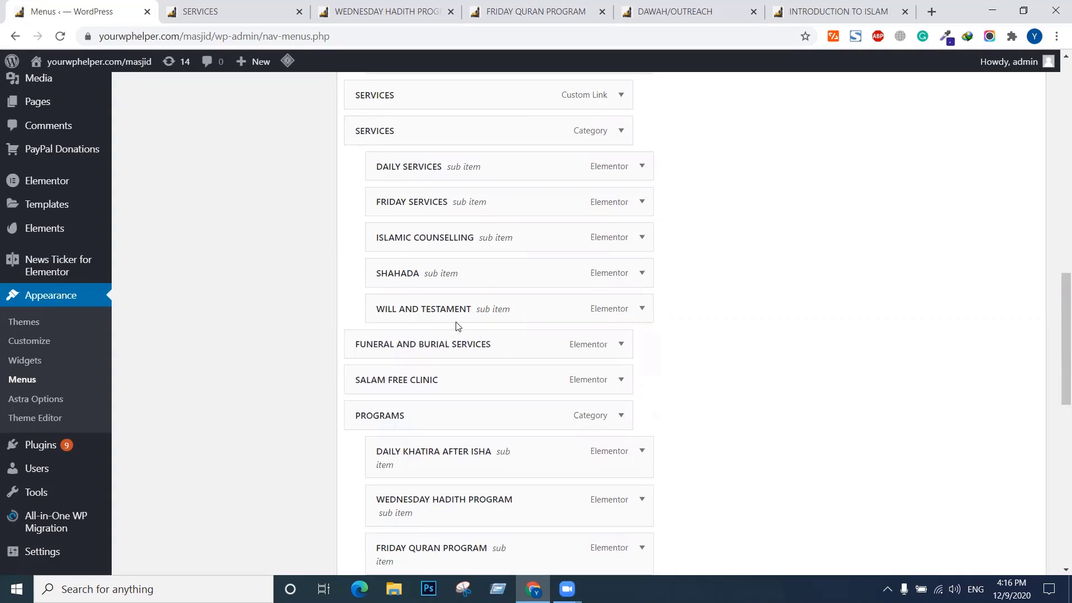
drag(458, 312, 426, 311)
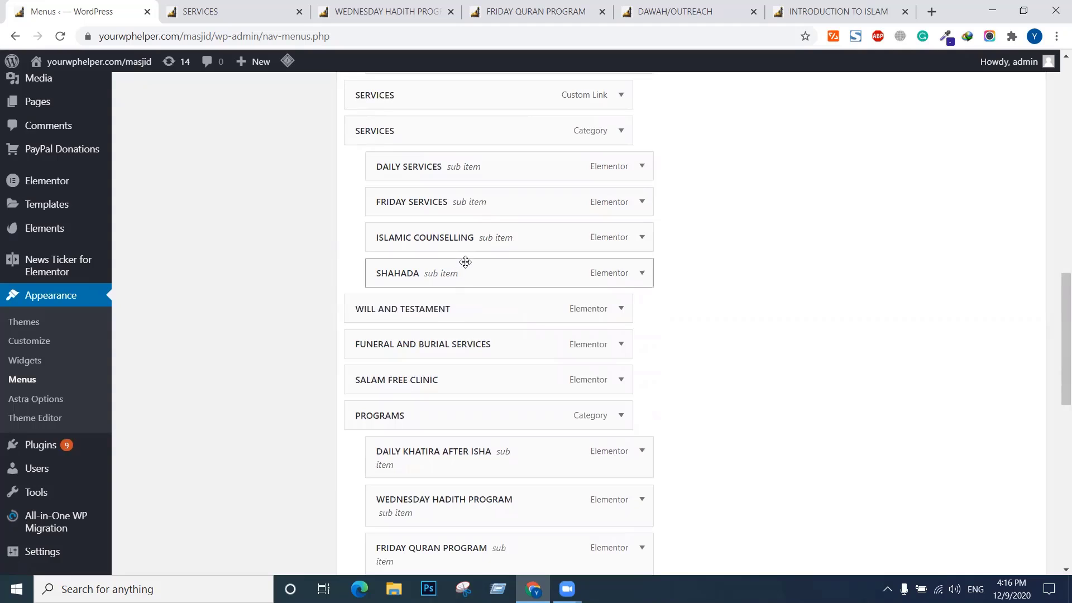
drag(441, 273, 362, 244)
drag(441, 202, 420, 205)
drag(436, 166, 406, 167)
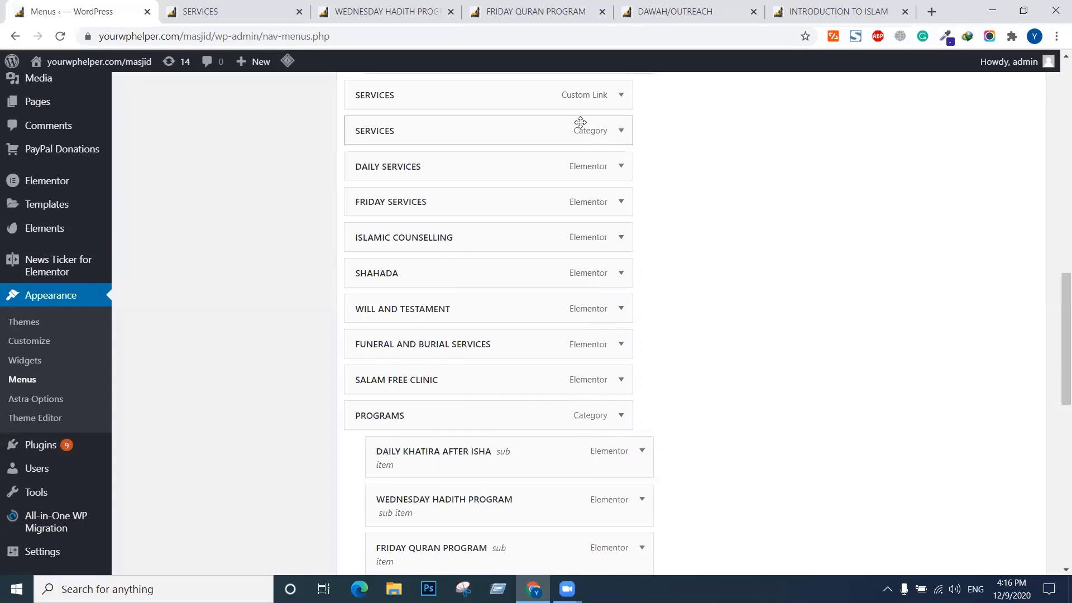
Remove the old SERVICES category item from the menu structure
right_click(621, 132)
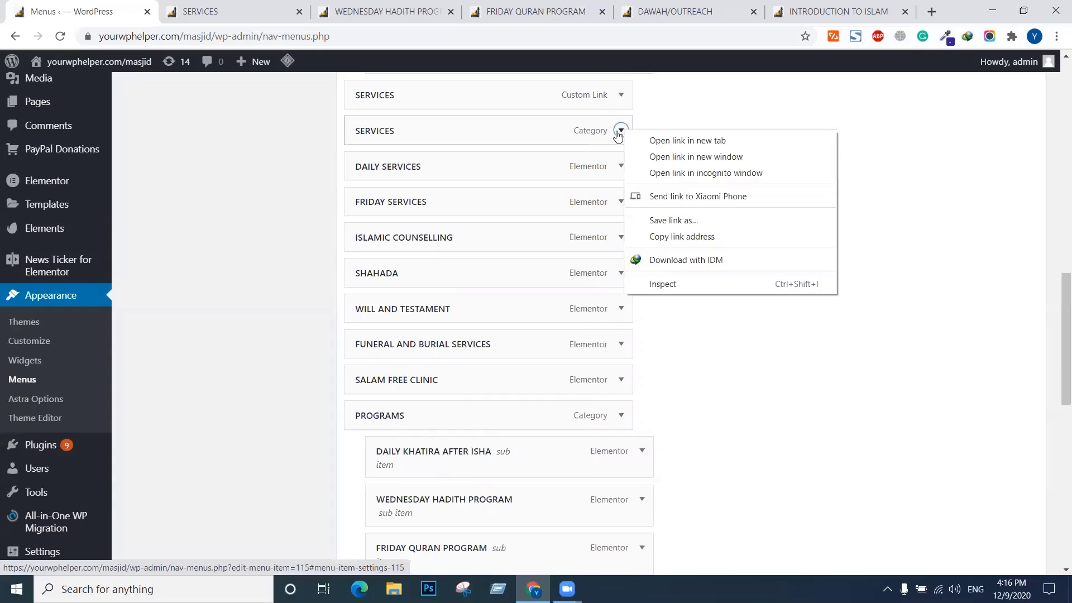
key(Escape)
click(620, 132)
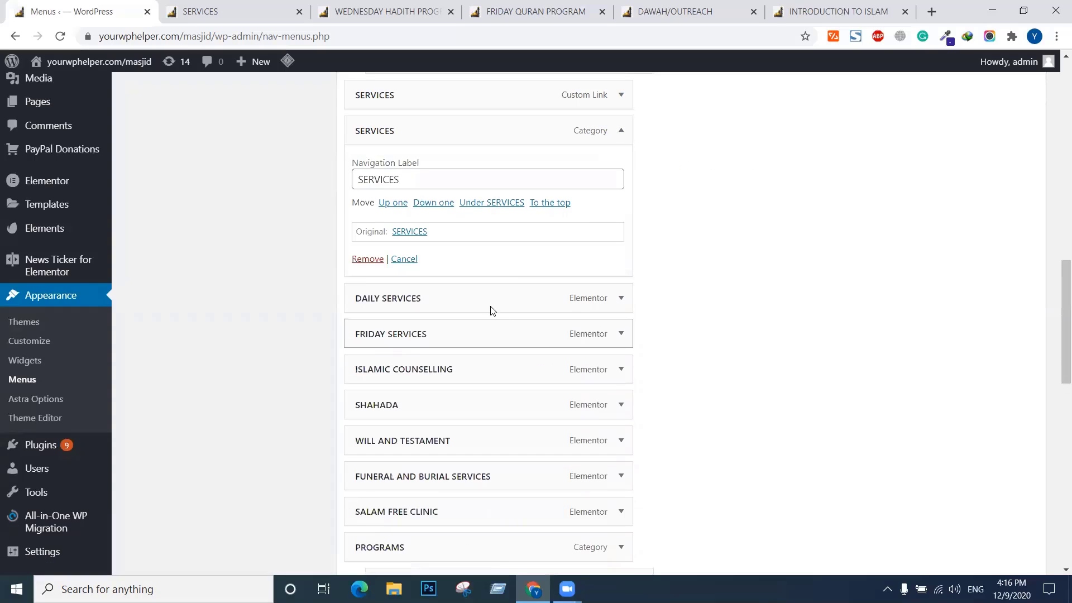
click(367, 259)
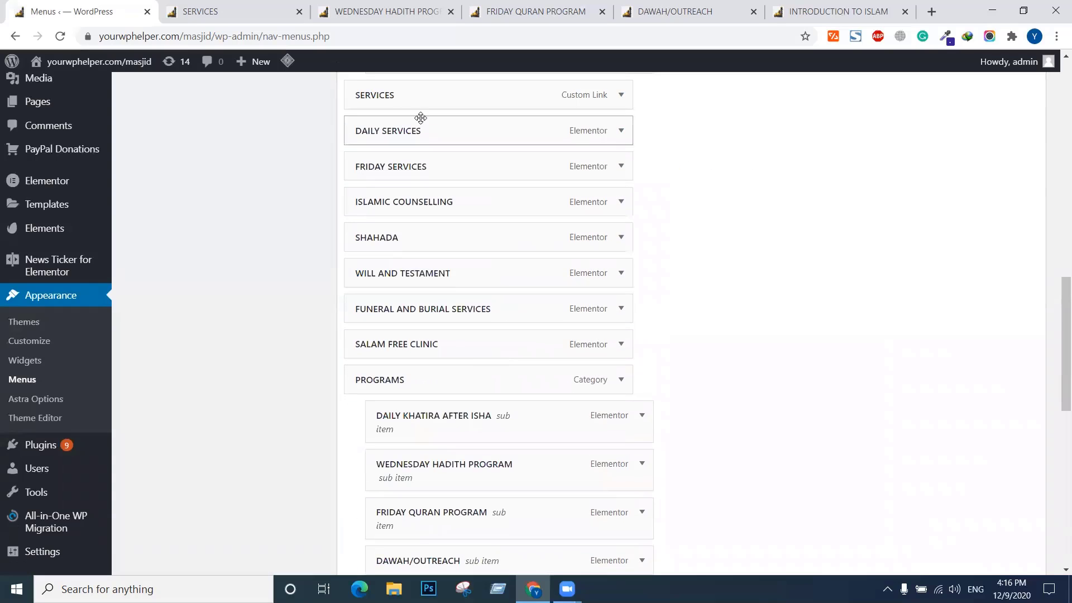
Nest the items from DAILY SERVICES through SALAM FREE CLINIC as sub-items under the SERVICES custom link
drag(391, 132, 428, 235)
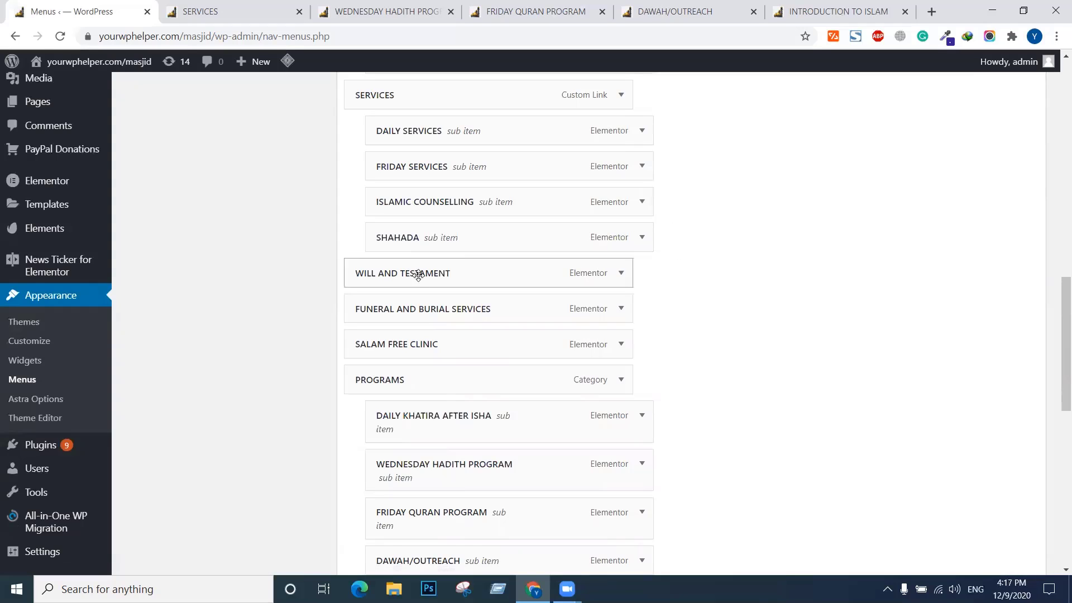
drag(419, 274, 433, 276)
mouse_move(391, 309)
mouse_down()
mouse_move(424, 309)
mouse_move(394, 318)
mouse_up()
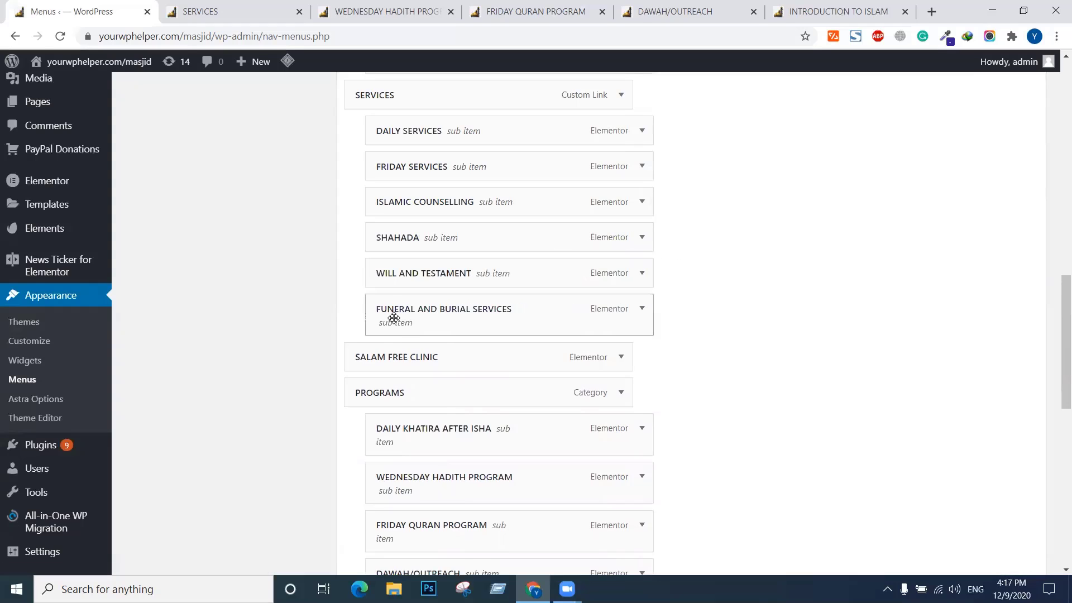
drag(394, 357, 415, 358)
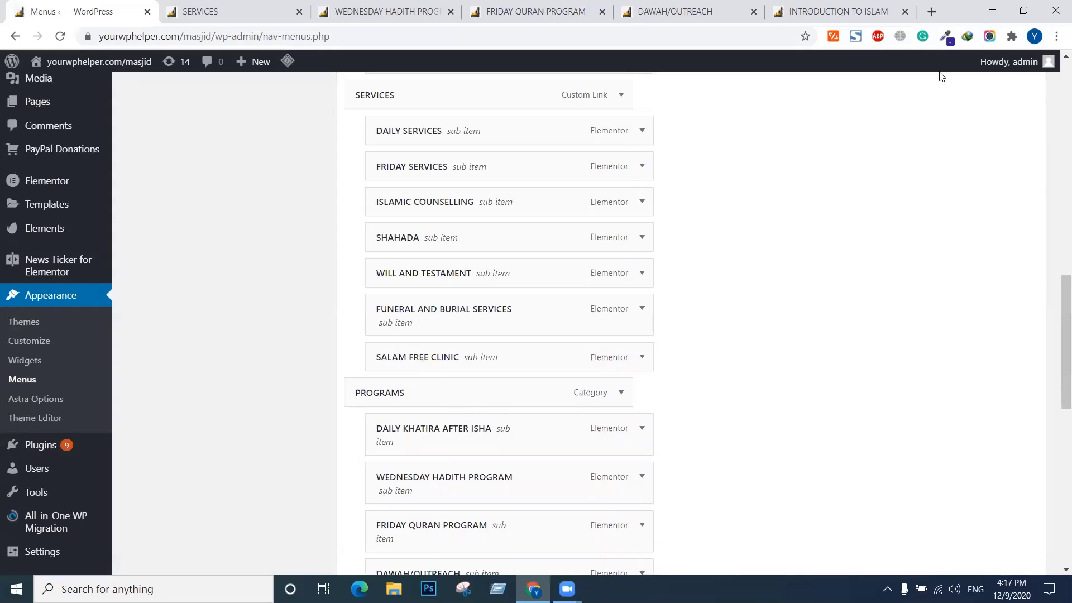
Save the changes to the primary menu
scroll(551, 292, up, 4)
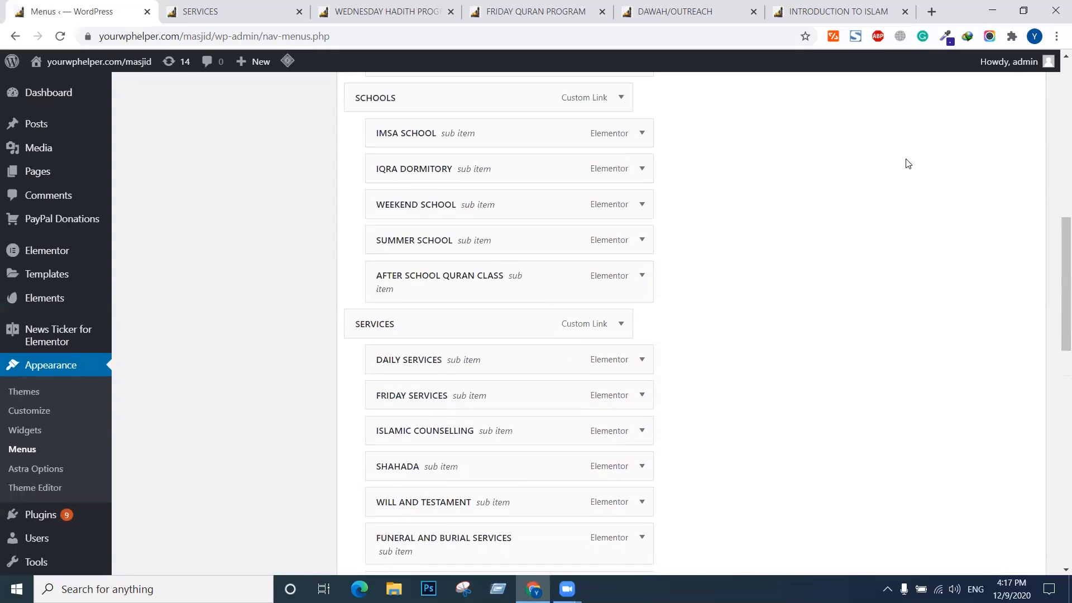
scroll(909, 164, up, 8)
click(1027, 201)
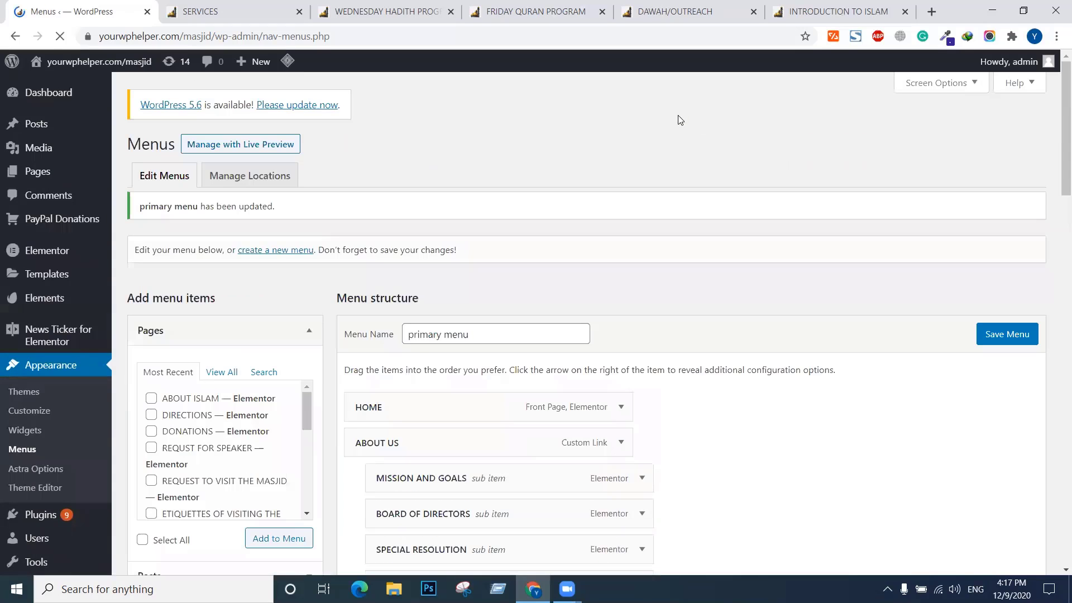
Reload the site's SERVICES category page and test the SERVICES menu item
click(215, 12)
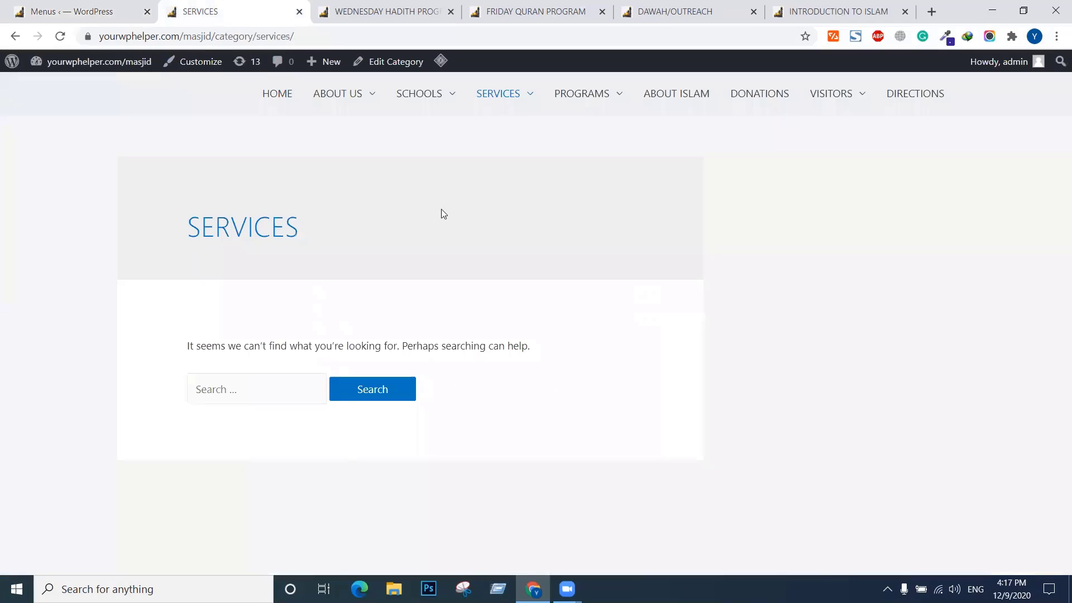
click(60, 35)
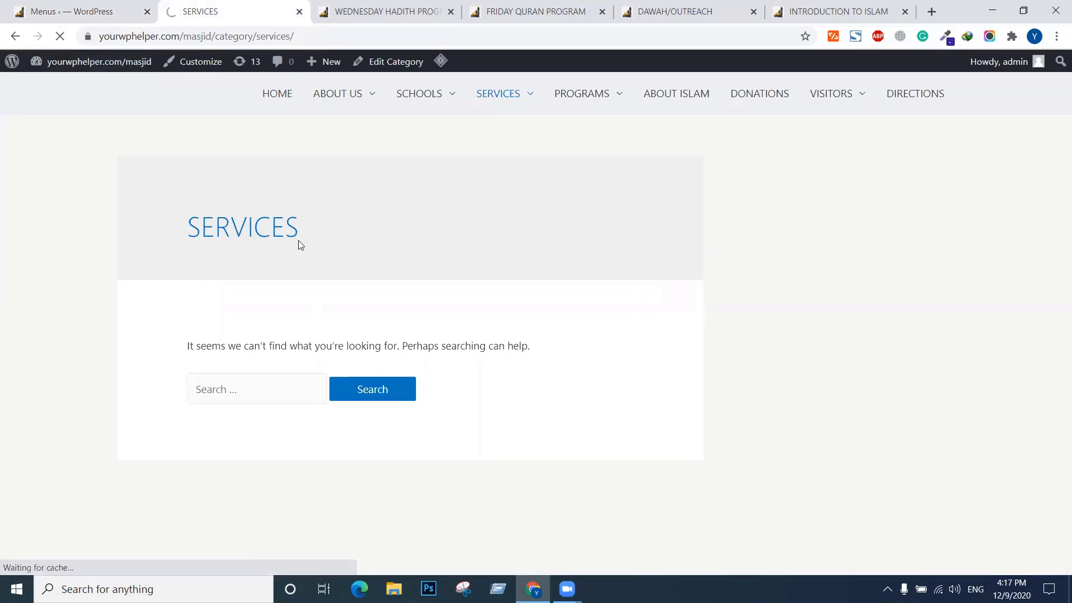
click(505, 95)
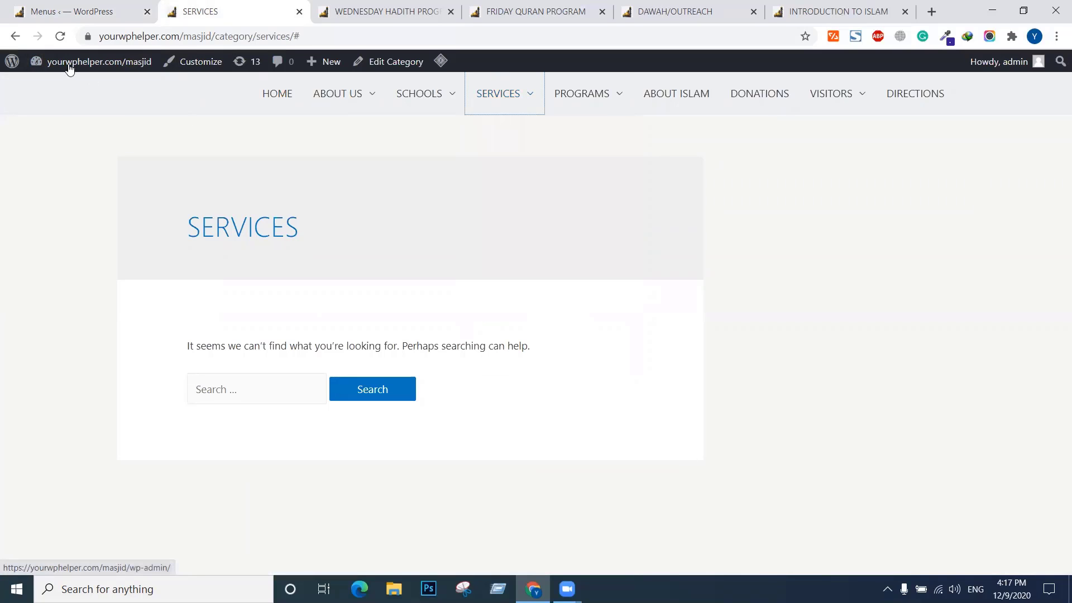
Leave the SERVICES category page and load the site's homepage at yourwphelper.com/masjid/
click(15, 36)
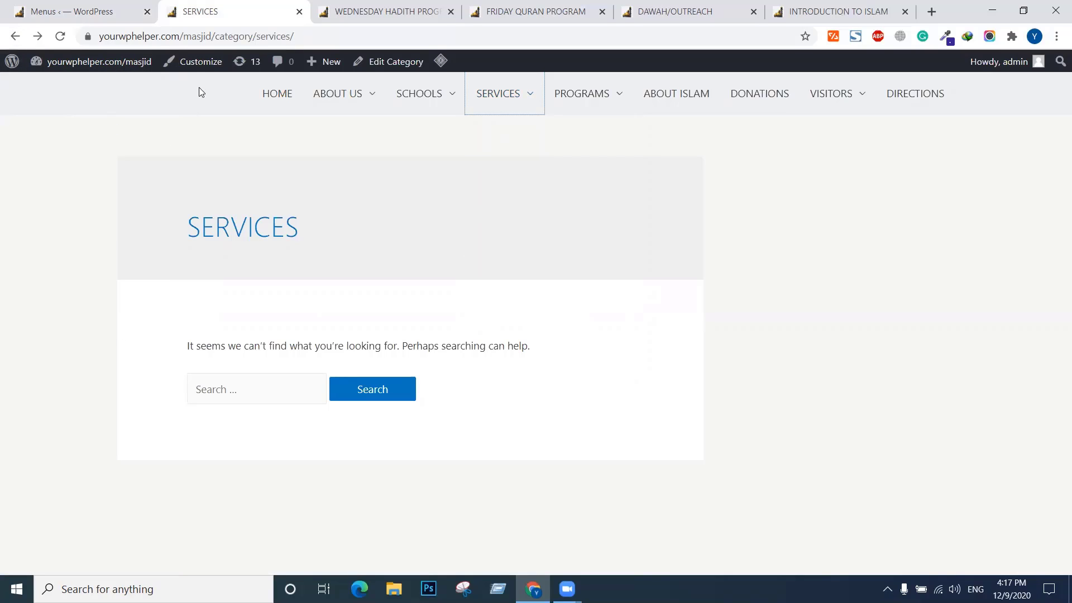
mouse_move(504, 96)
mouse_move(71, 67)
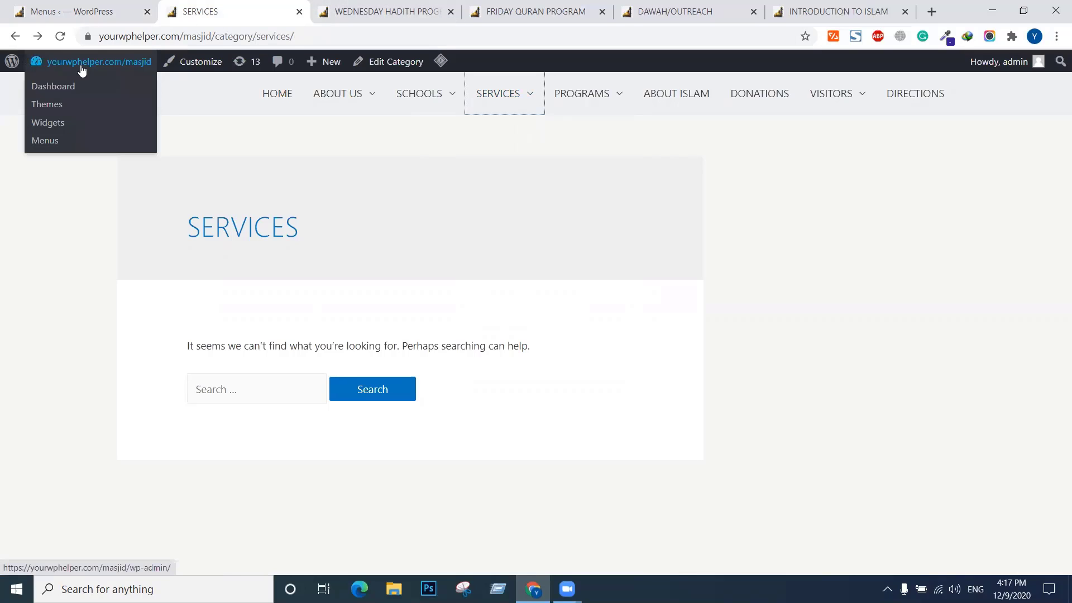
drag(294, 36, 214, 45)
key(BackSpace)
key(Return)
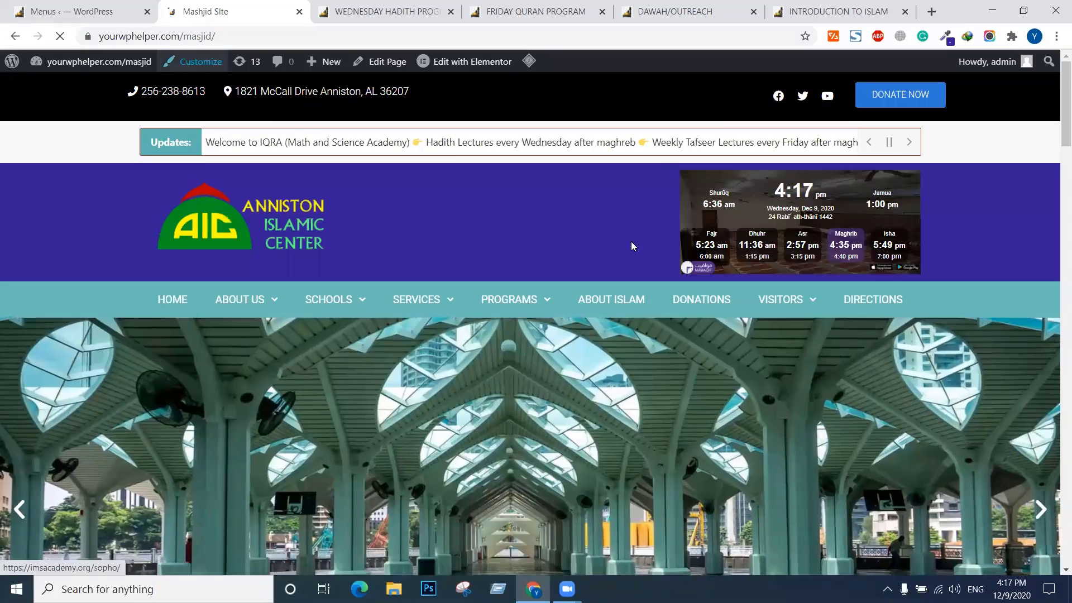
Test the SERVICES parent item in the homepage's navigation menu
mouse_move(428, 301)
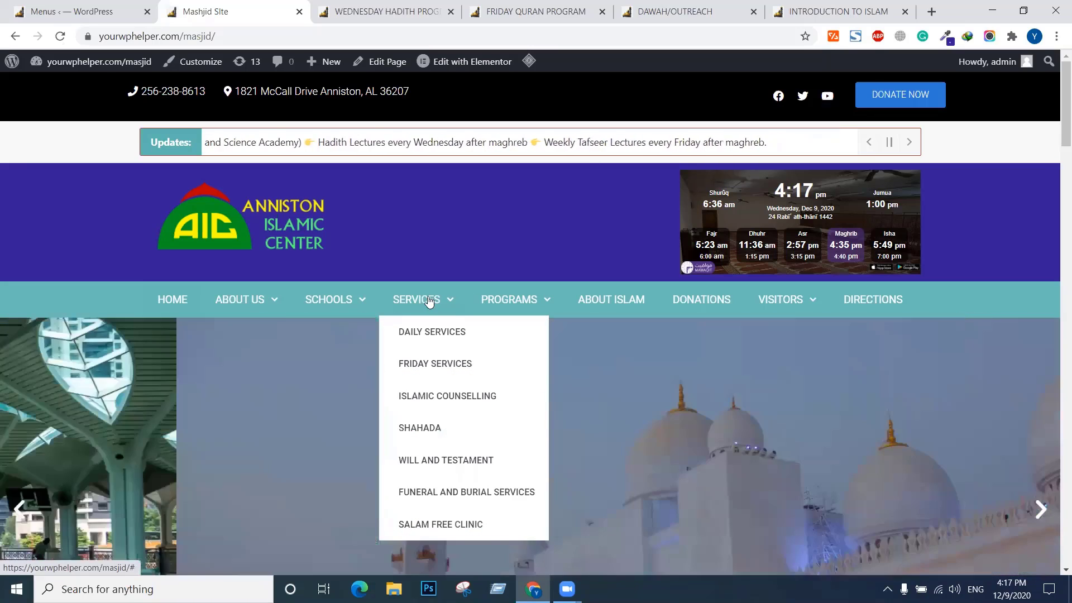
click(429, 302)
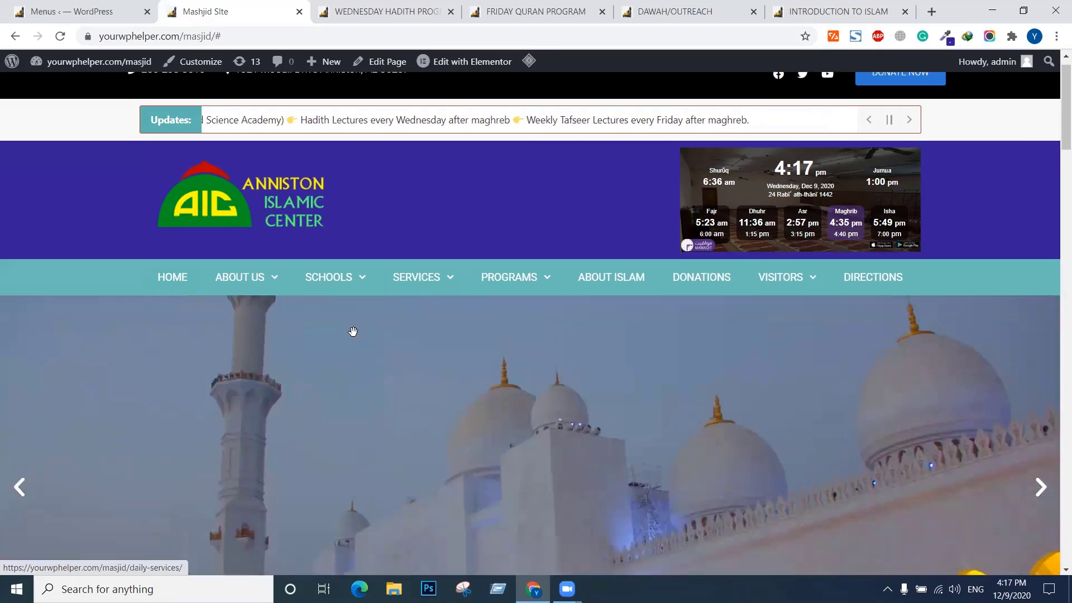
click(425, 279)
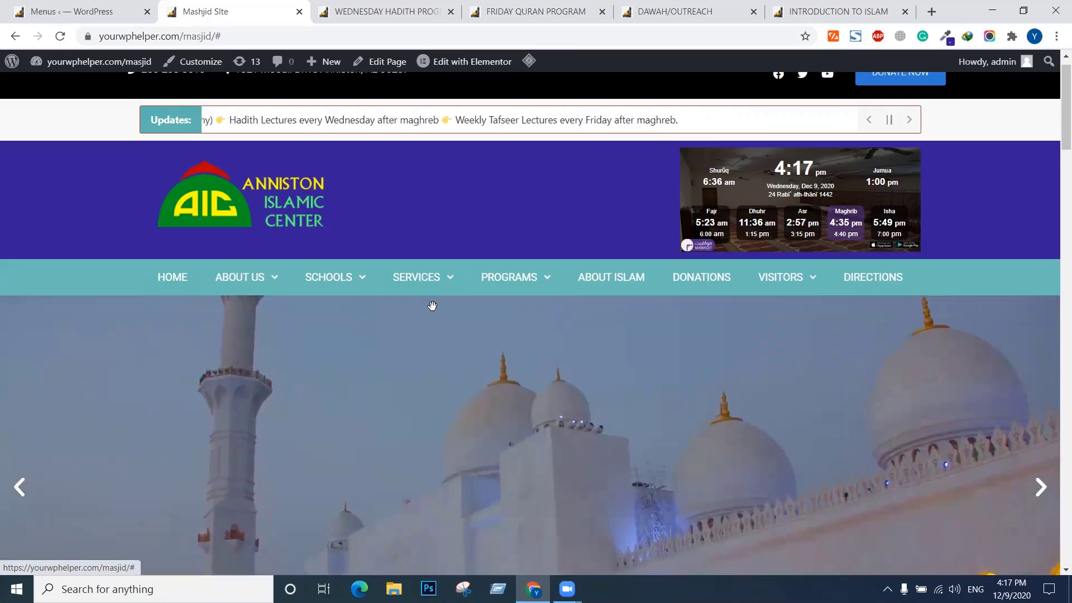
Open the DAILY SERVICES page from the SERVICES submenu and test the SERVICES parent item there
mouse_move(428, 289)
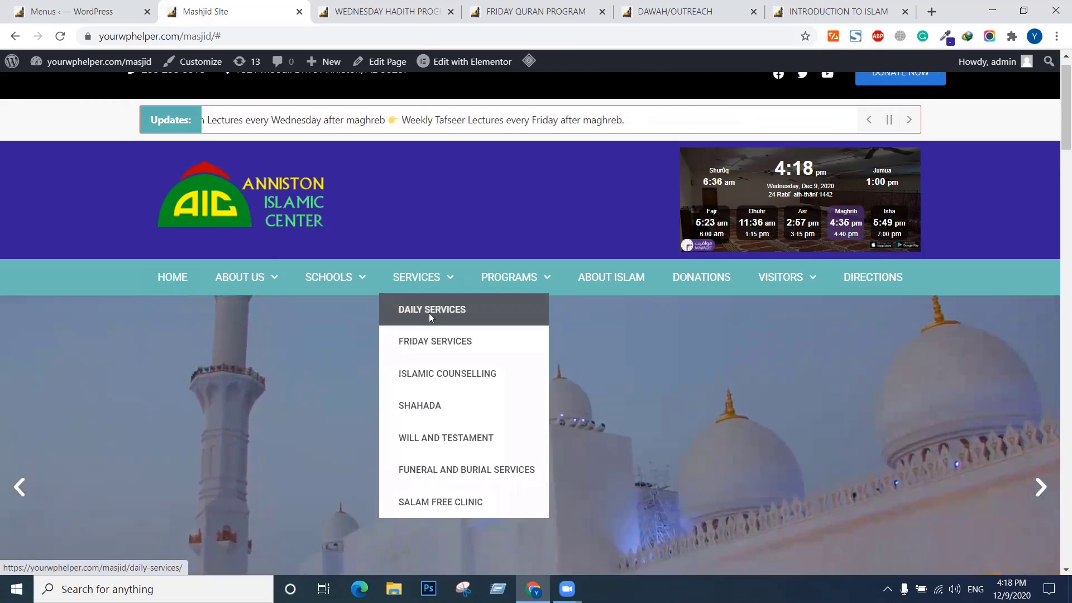
click(429, 313)
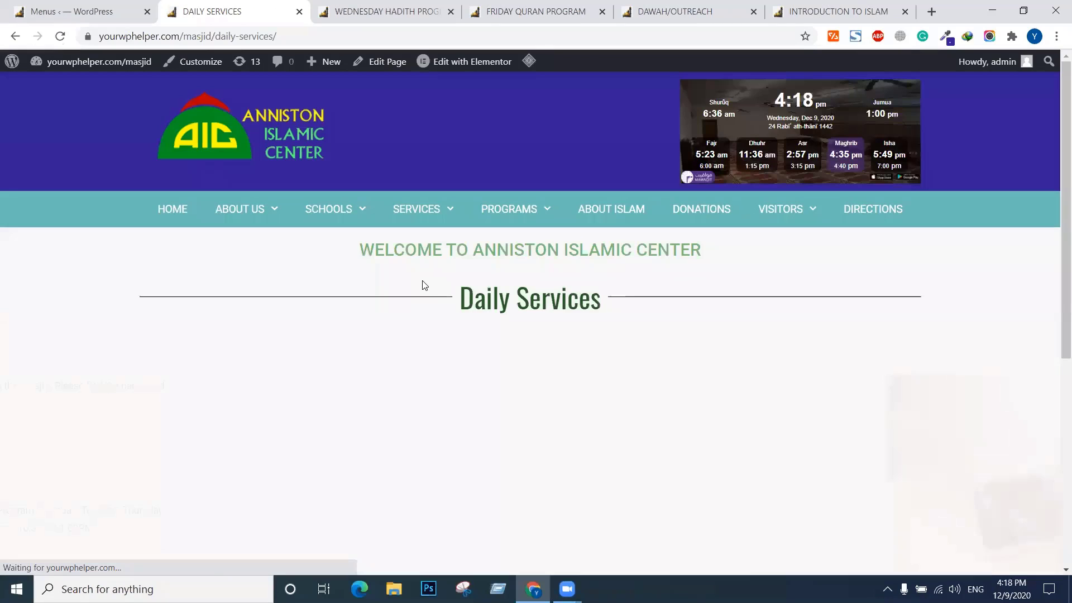
mouse_move(417, 214)
key(XF86AudioMute)
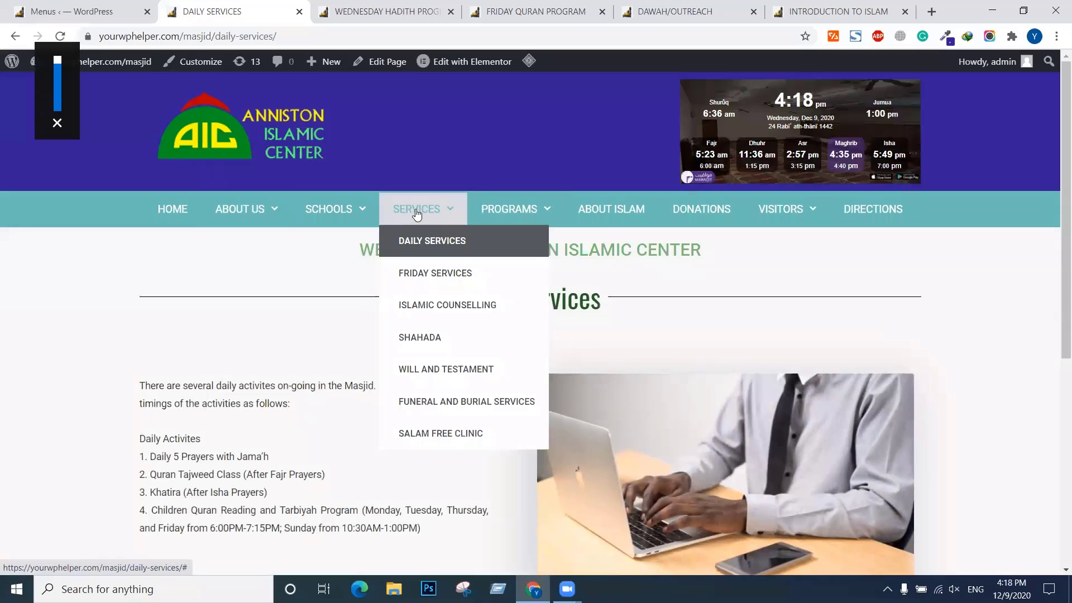
click(417, 213)
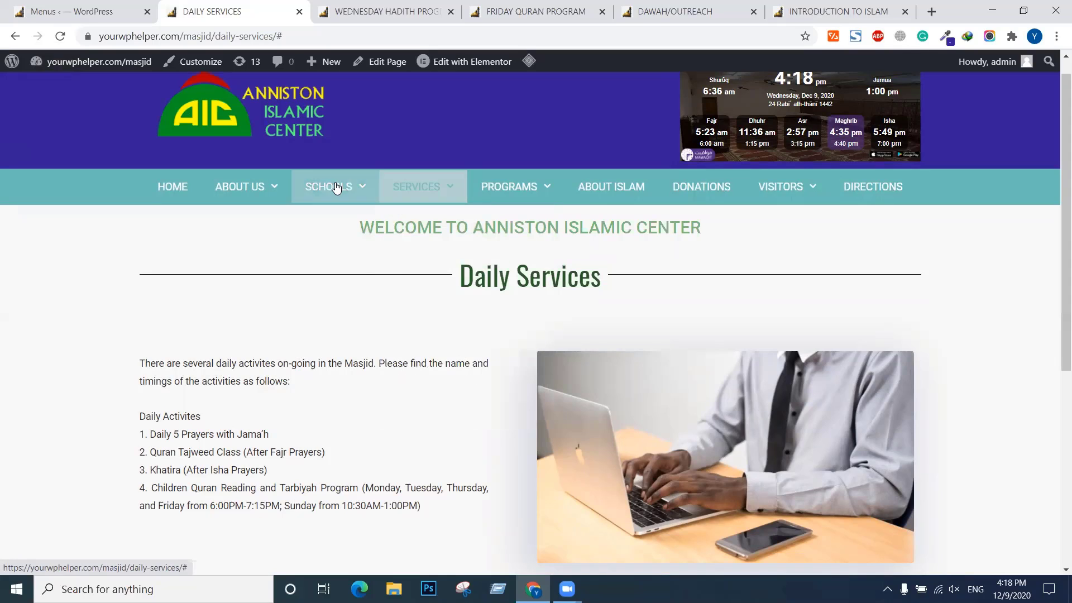
mouse_move(337, 189)
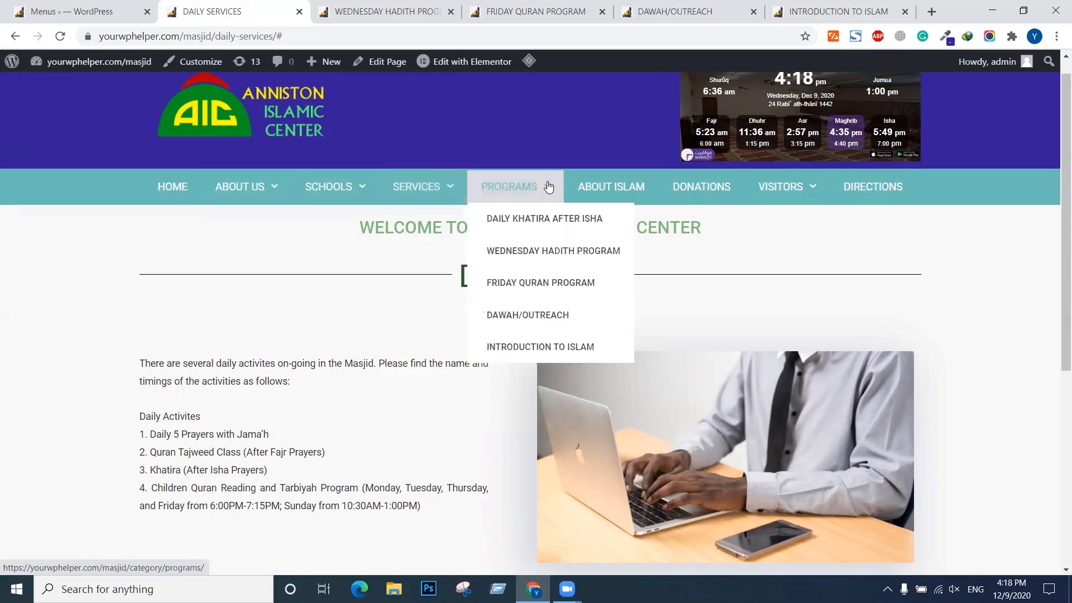
click(298, 12)
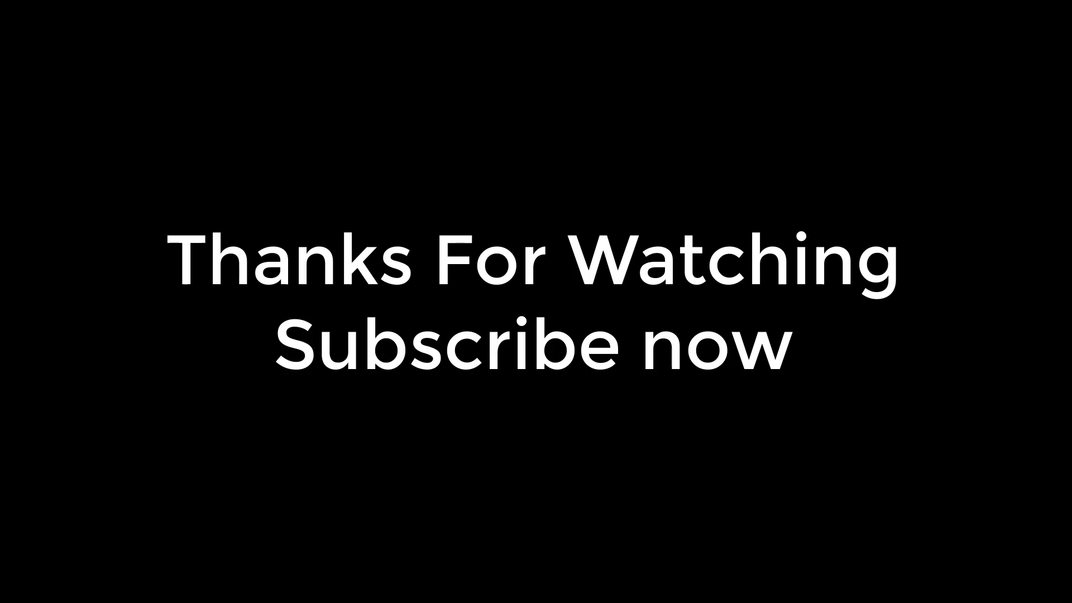